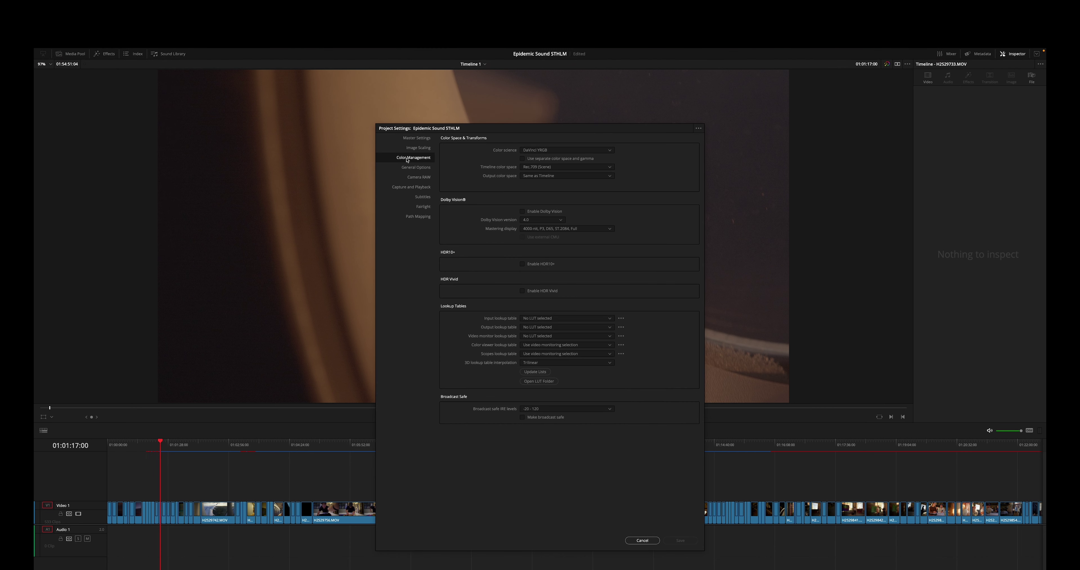
# Set DaVinci YRGB Color Managed, manual, with HDR DaVinci Wide Gamut Intermediate and Rec.709-A output, and save
pyautogui.click(552, 150)
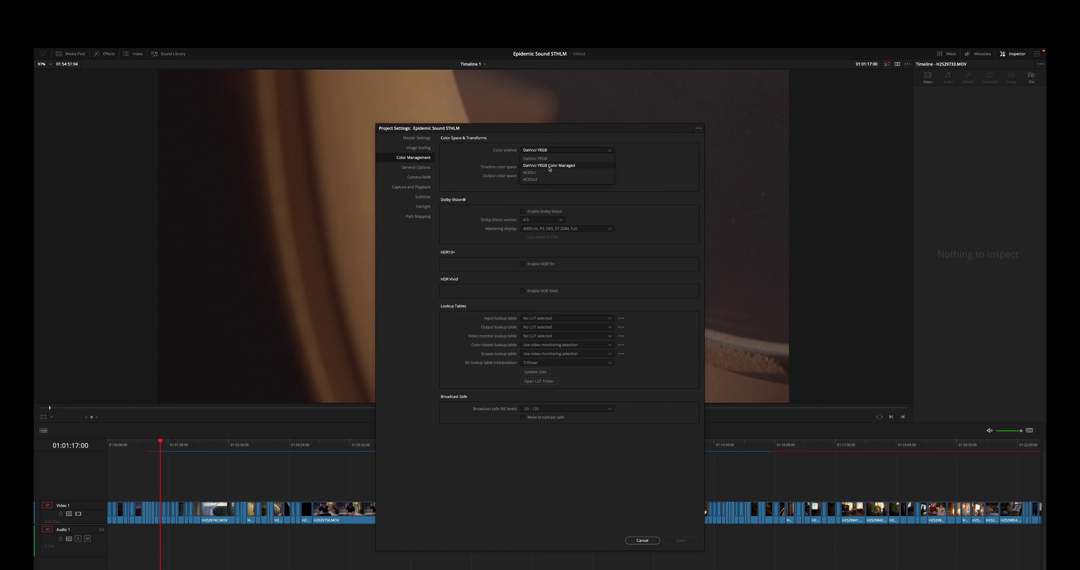
pyautogui.click(610, 166)
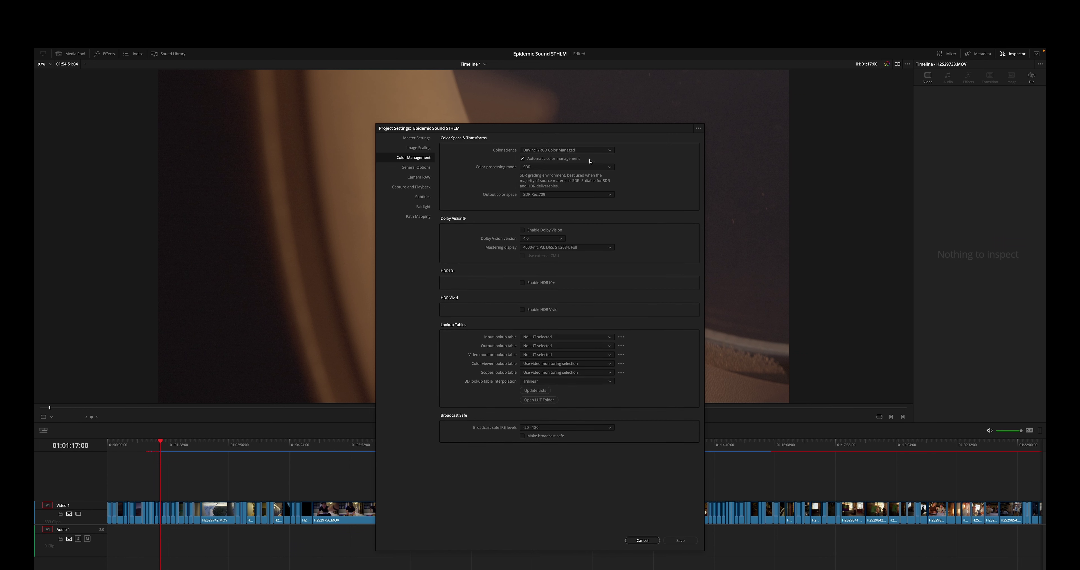
pyautogui.click(523, 159)
pyautogui.click(595, 168)
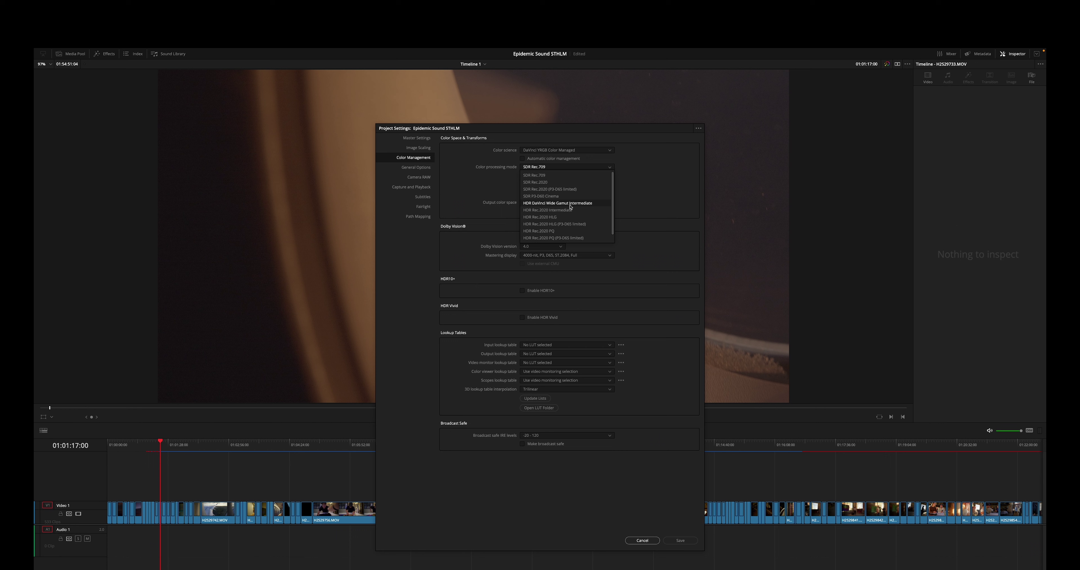
pyautogui.click(587, 204)
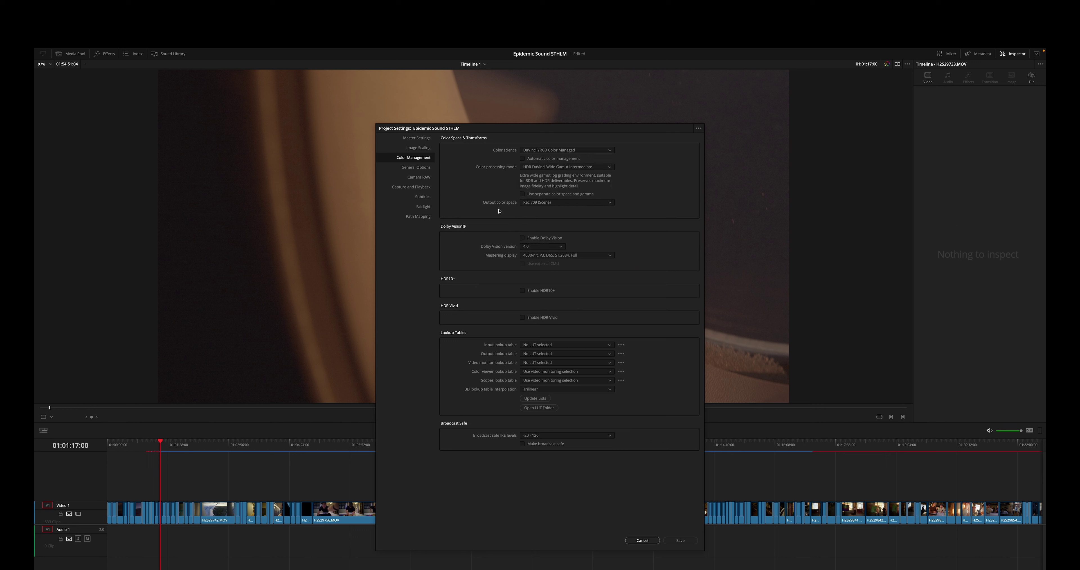
pyautogui.click(535, 204)
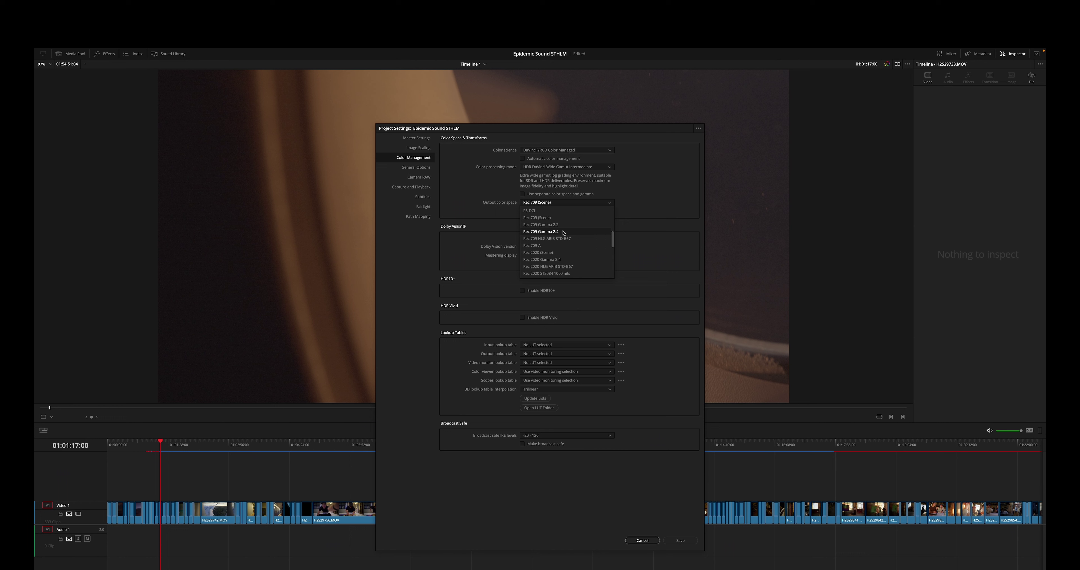
pyautogui.click(549, 246)
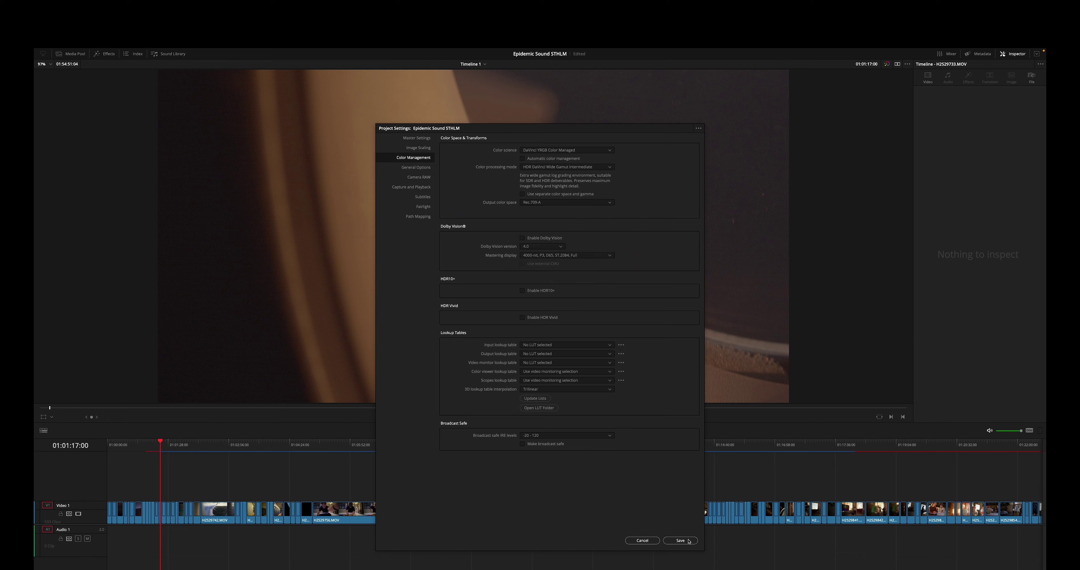
pyautogui.press('Return')
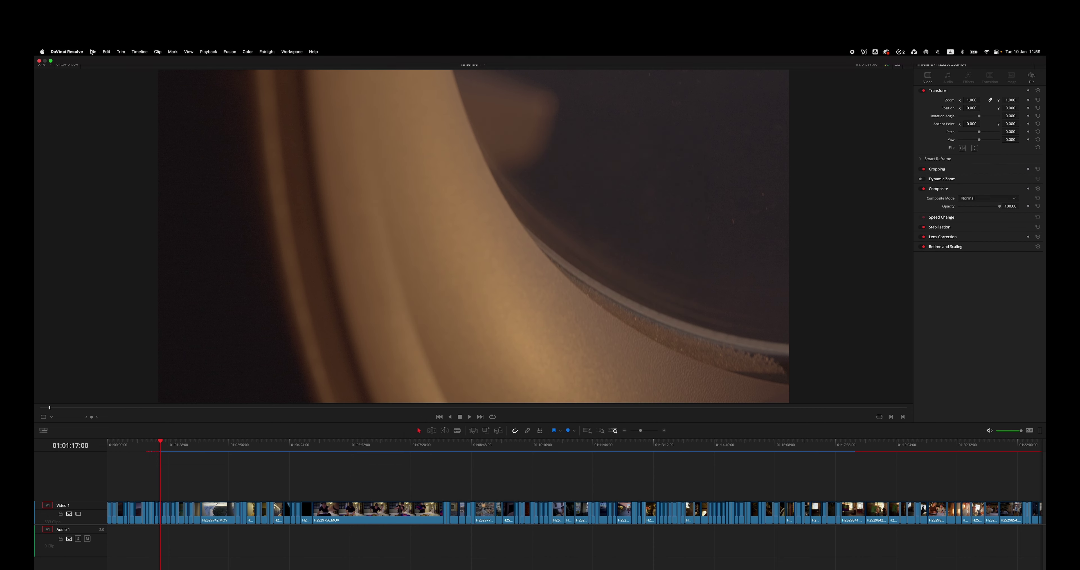
# Open the DaVinci Resolve application preferences
pyautogui.click(93, 52)
pyautogui.moveTo(67, 52)
pyautogui.click(70, 72)
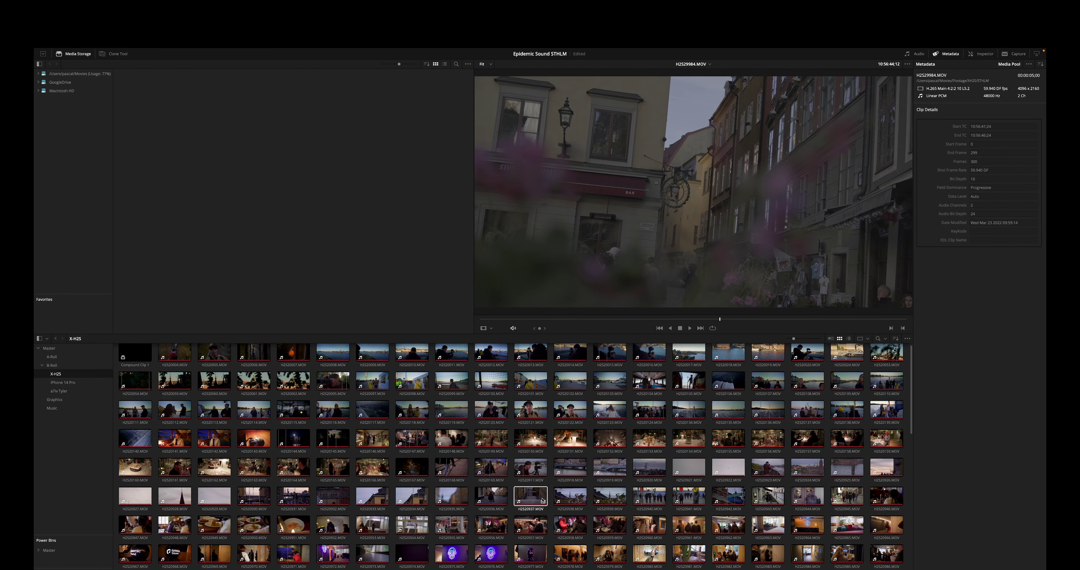
# Give every media pool clip ARRI LogC3 as its input colour space, then return to the Edit page
pyautogui.press('super+a')
pyautogui.rightClick(180, 357)
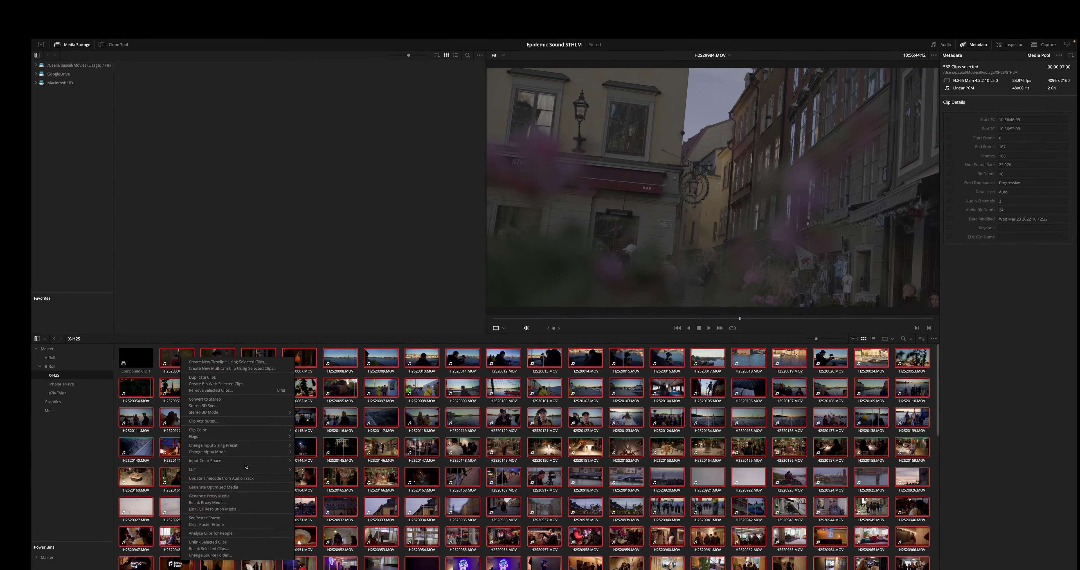
pyautogui.moveTo(235, 456)
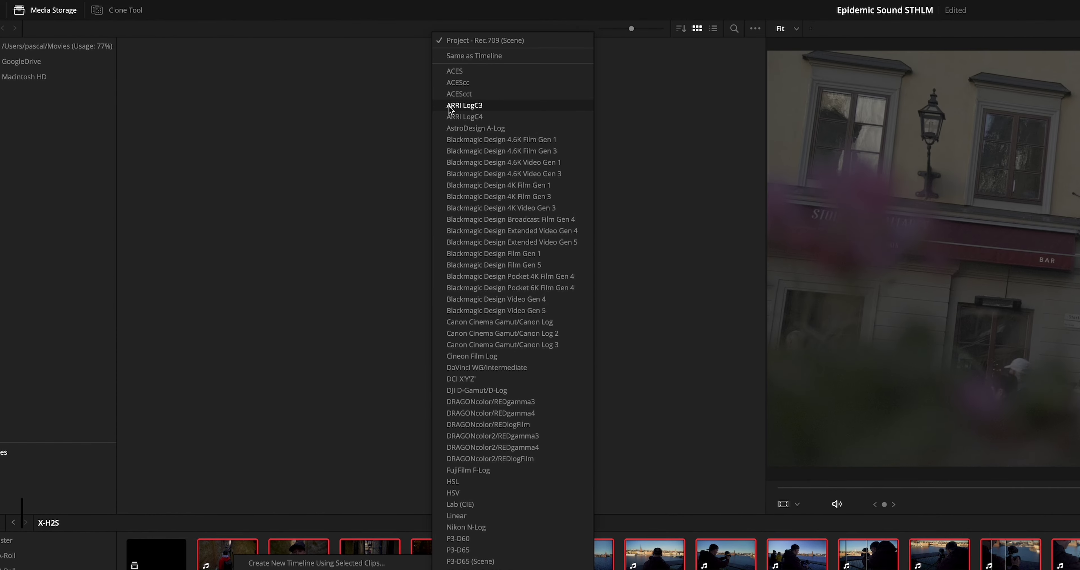
pyautogui.click(465, 105)
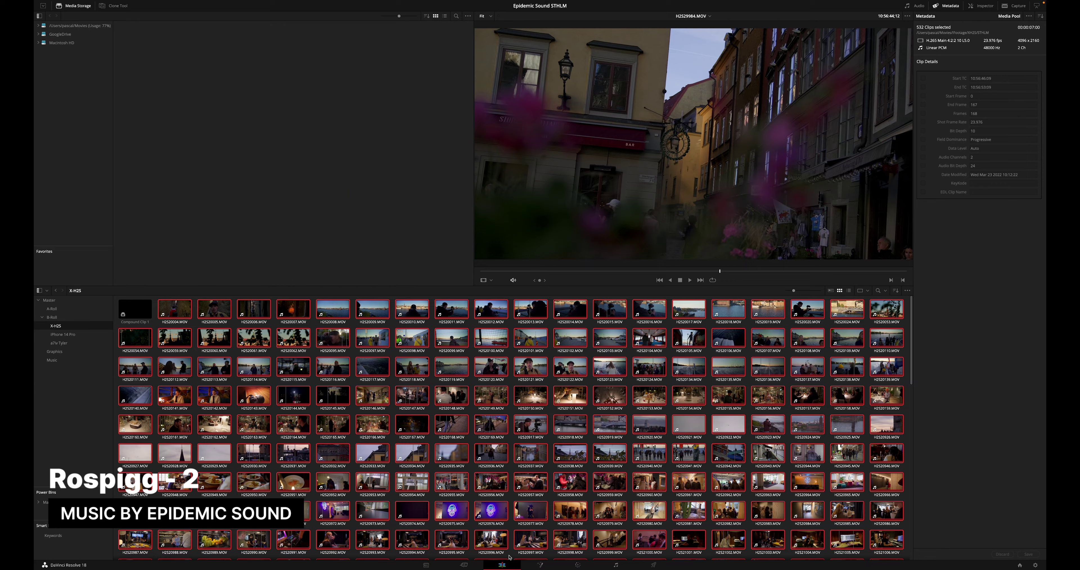
pyautogui.click(502, 564)
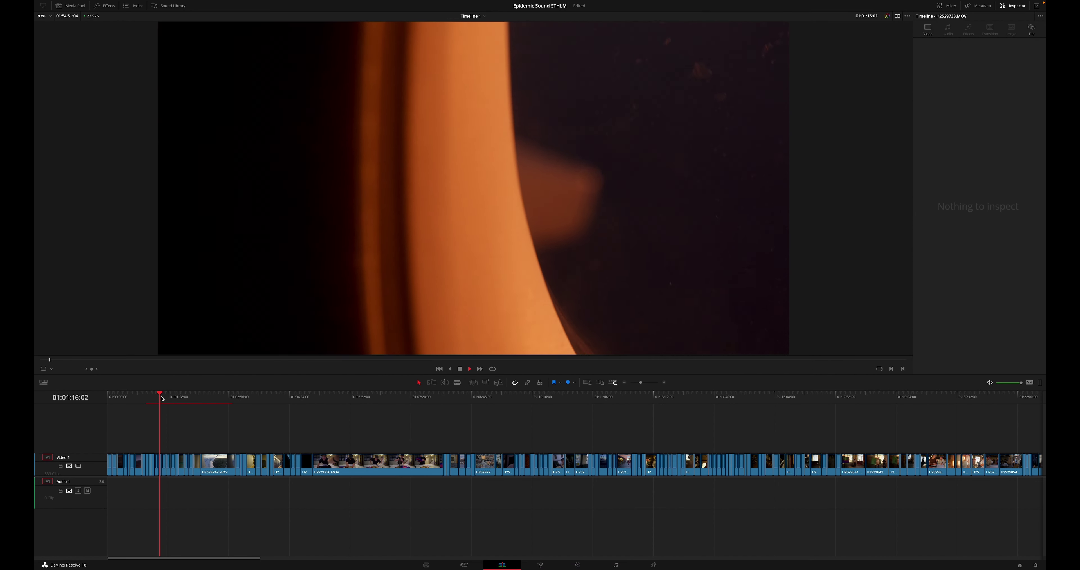
# Stop playback and move to the Color page with the clip node graph shown
pyautogui.press('space')
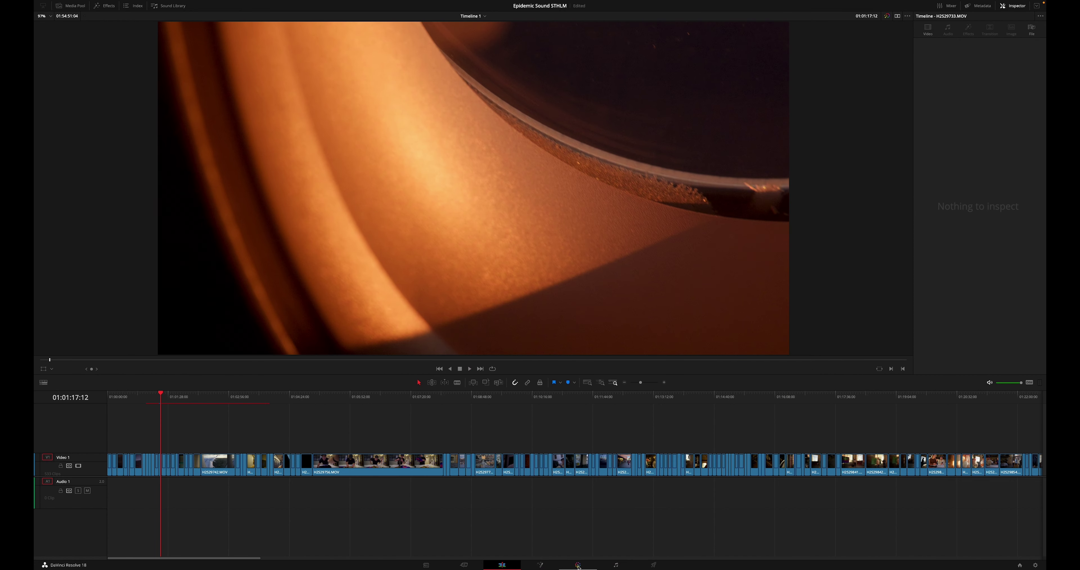
pyautogui.click(578, 565)
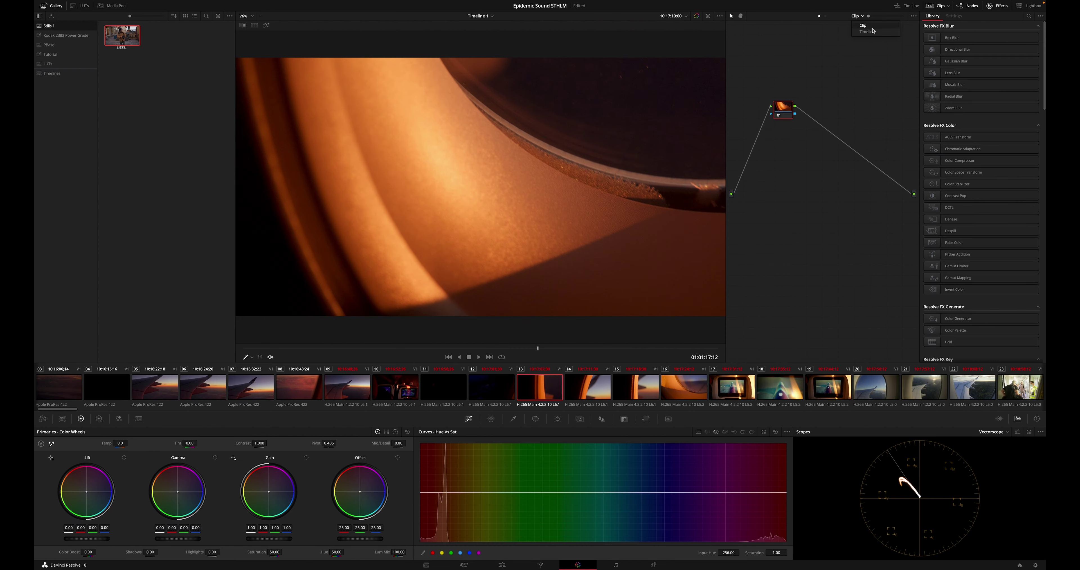
pyautogui.click(869, 32)
pyautogui.click(857, 25)
# Play through clips 07, 22, 26 and 31 in the strip, ending on clip 31
pyautogui.click(246, 388)
pyautogui.press('space')
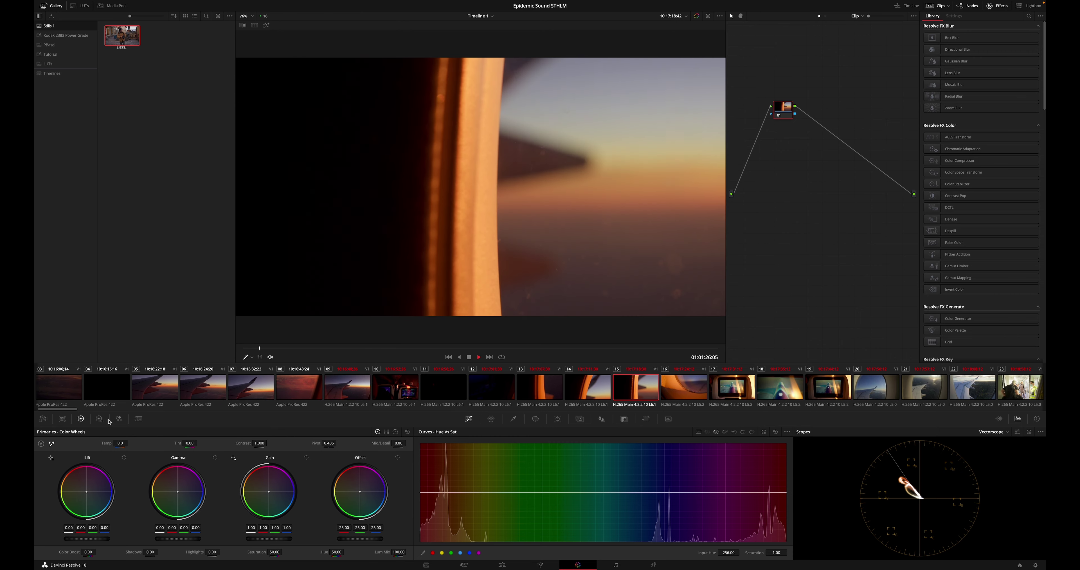
pyautogui.press('space')
pyautogui.scroll(-10, 122, 394)
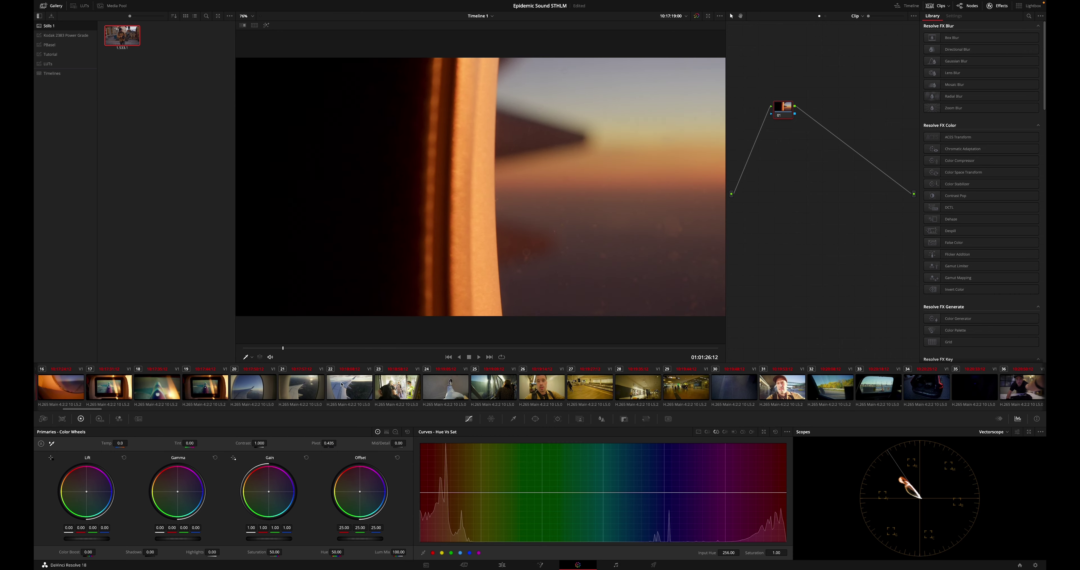
pyautogui.click(342, 387)
pyautogui.press('space')
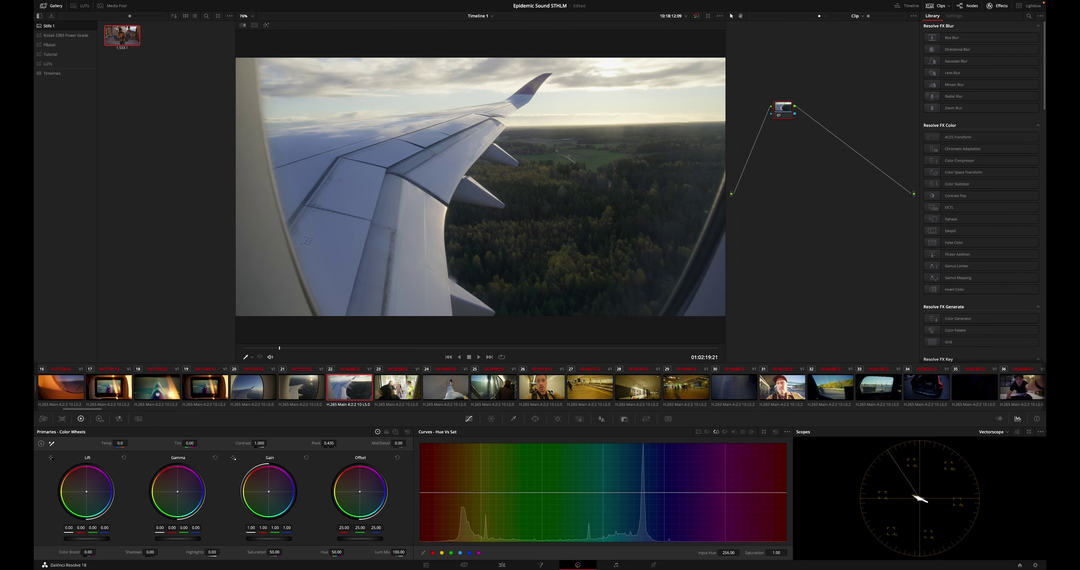
pyautogui.click(535, 387)
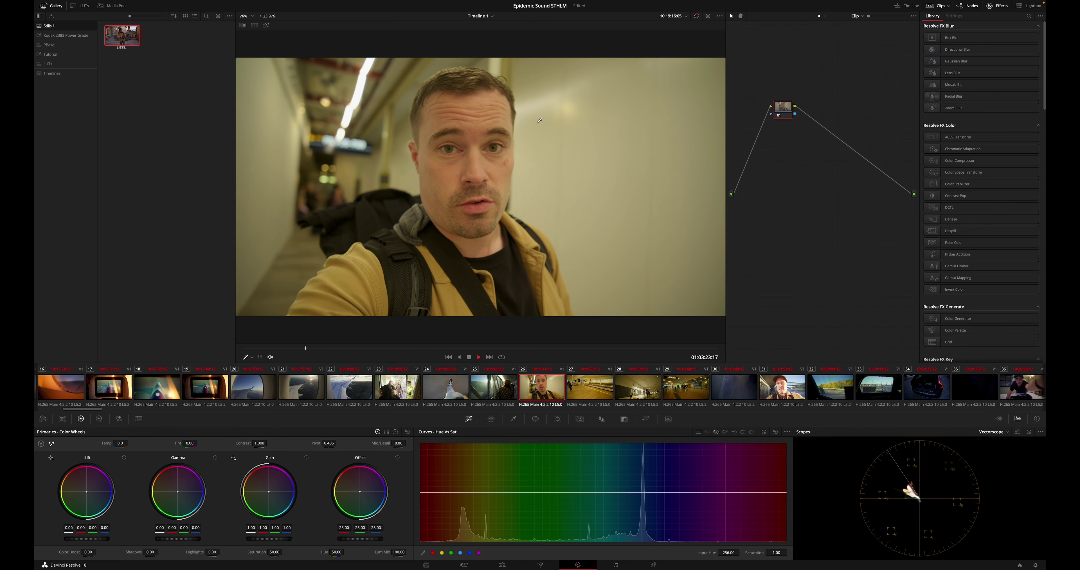
pyautogui.press('space')
pyautogui.hscroll(4, 100, 408)
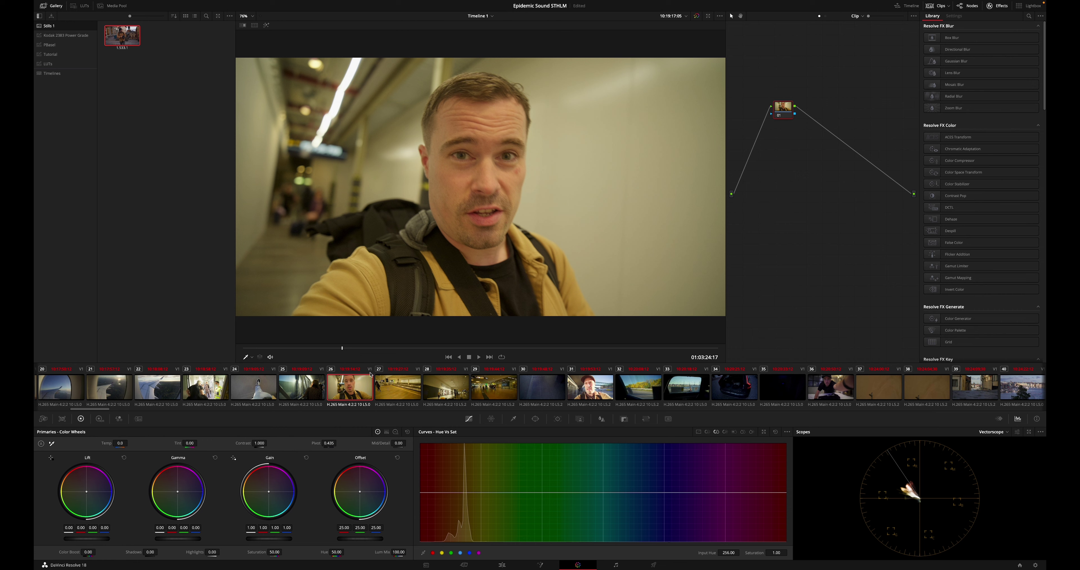
pyautogui.click(580, 385)
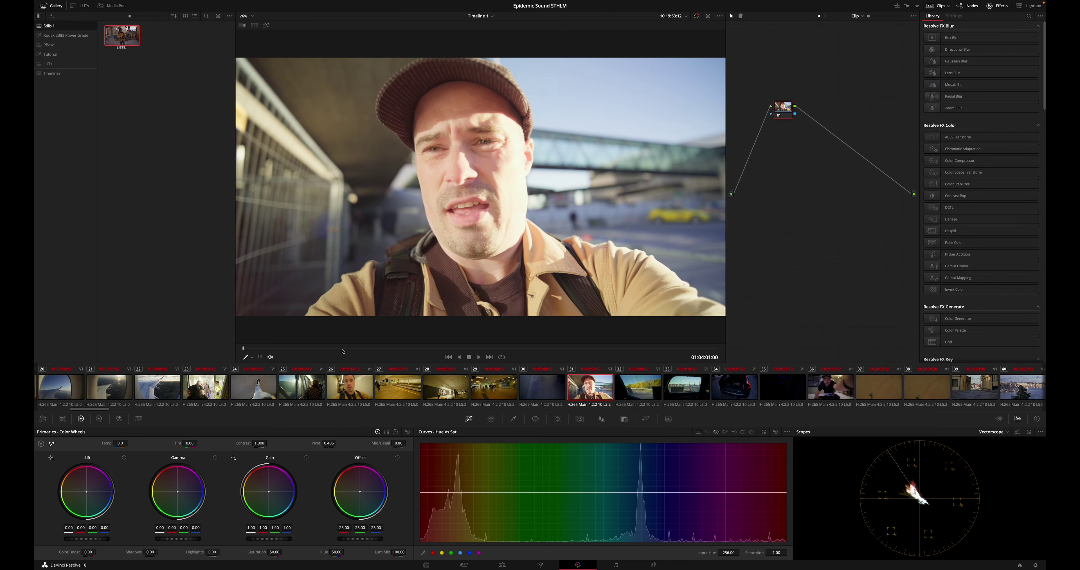
pyautogui.click(342, 348)
pyautogui.press('space')
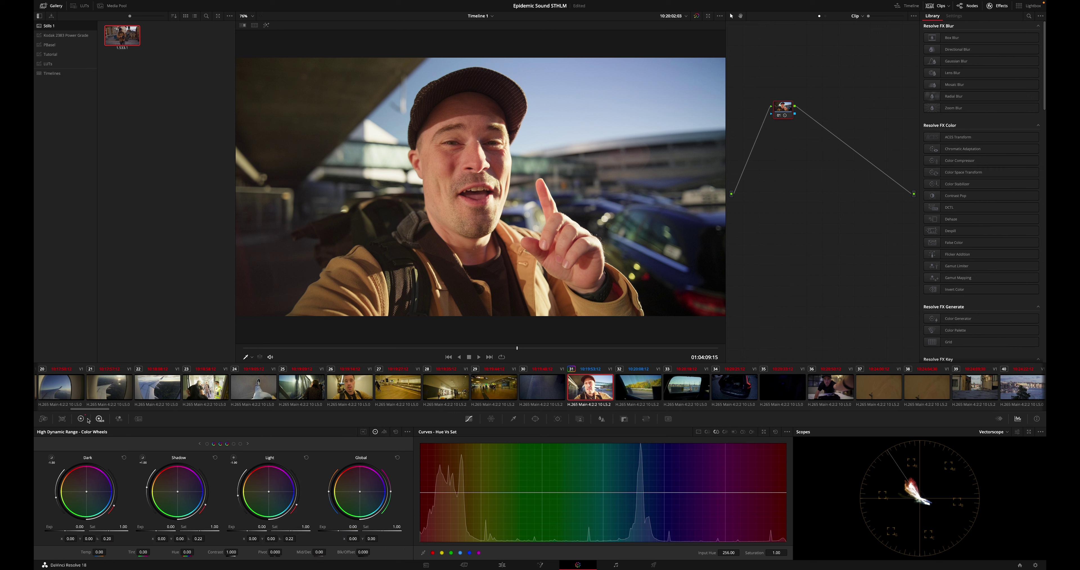
# Lower clip 31's global exposure to -0.50 on the Primaries colour wheels
pyautogui.click(83, 419)
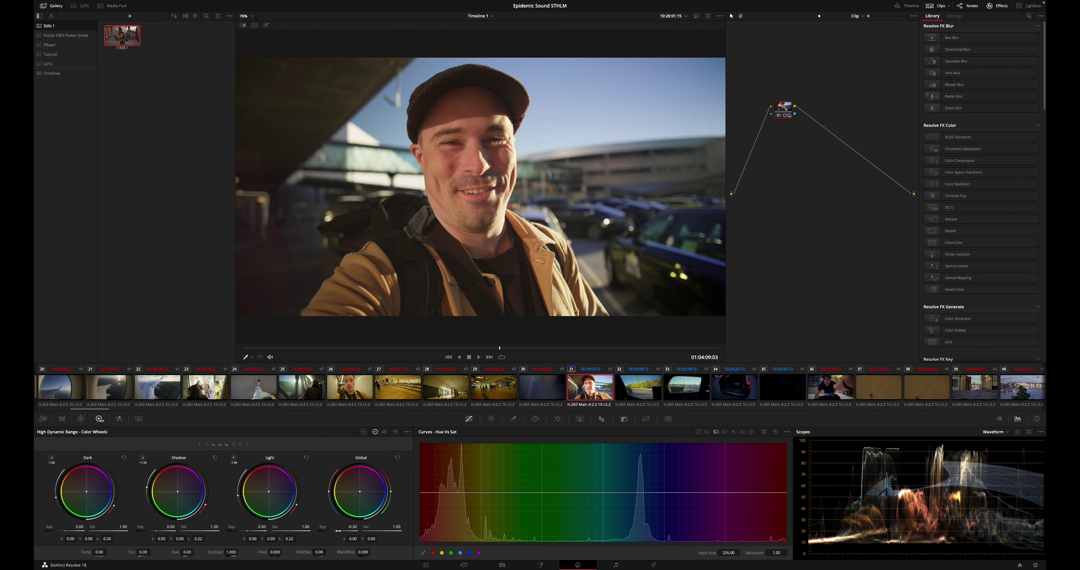
pyautogui.moveTo(335, 530); pyautogui.dragTo(411, 291)
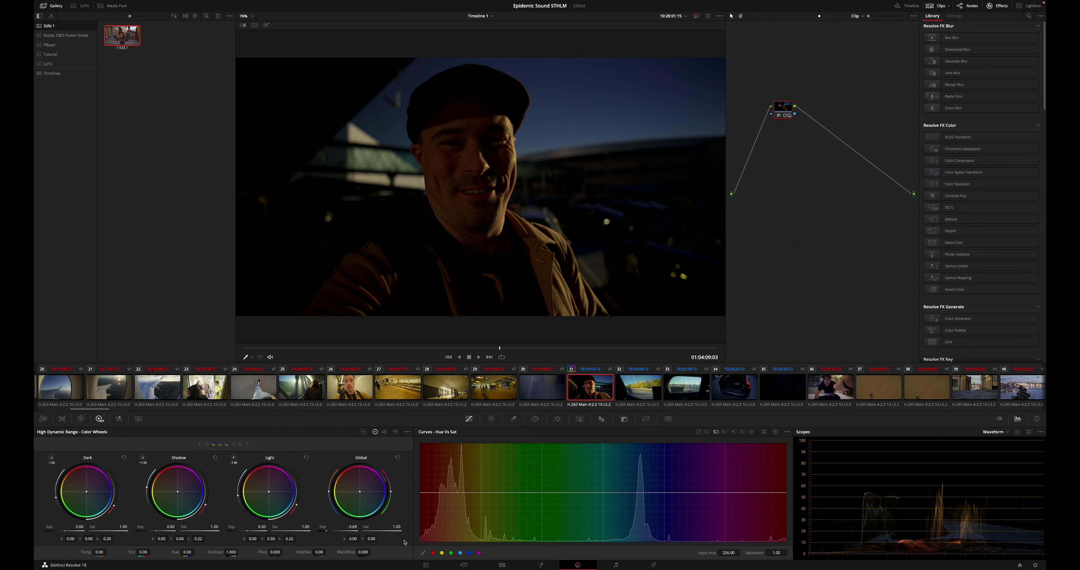
pyautogui.moveTo(327, 530); pyautogui.dragTo(327, 530)
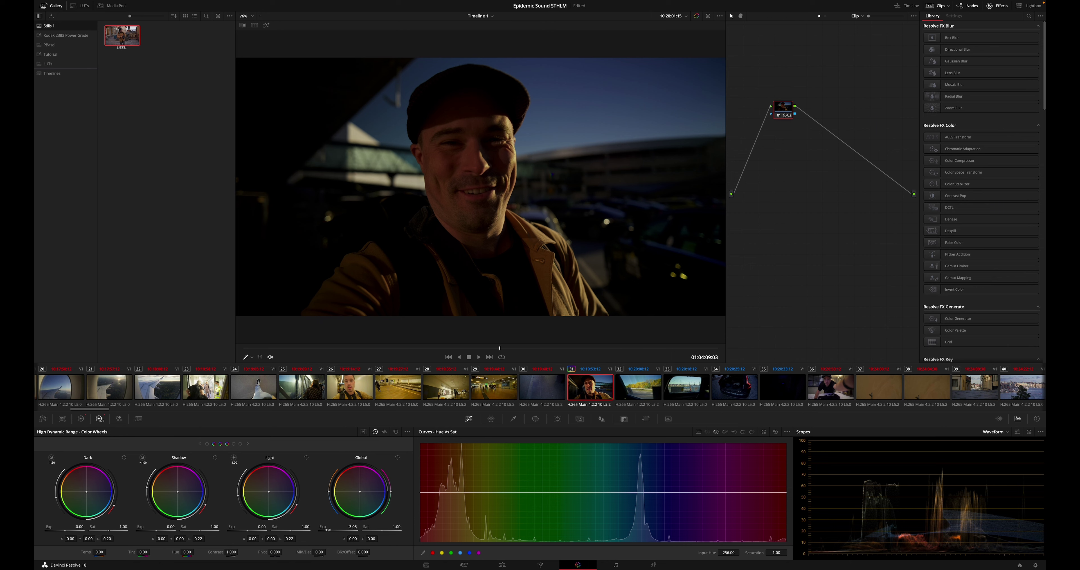
pyautogui.moveTo(343, 531); pyautogui.dragTo(640, 517)
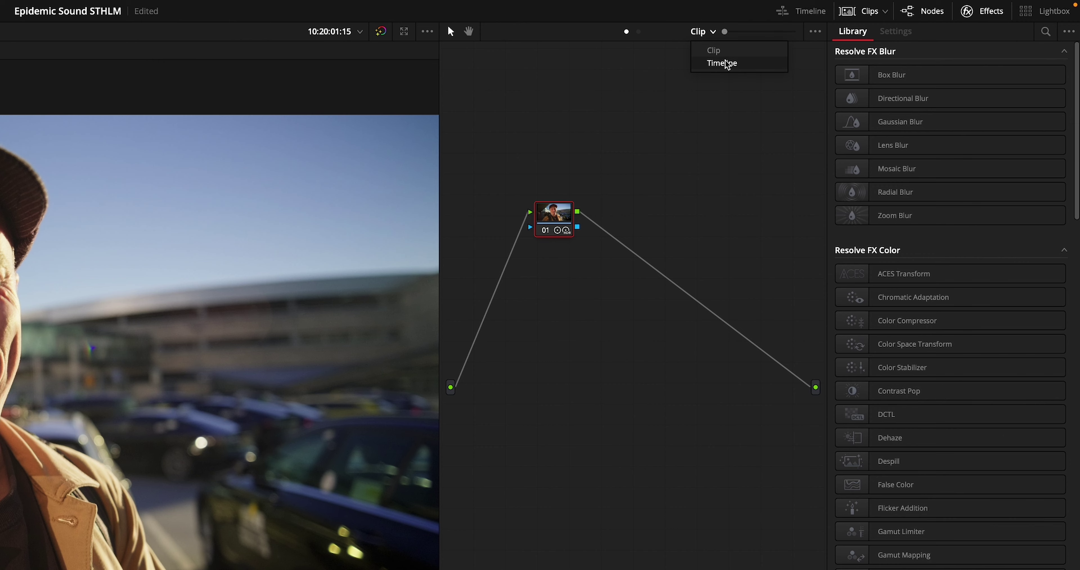
# Add a node to the timeline node graph and apply the Glow effect to it
pyautogui.click(721, 64)
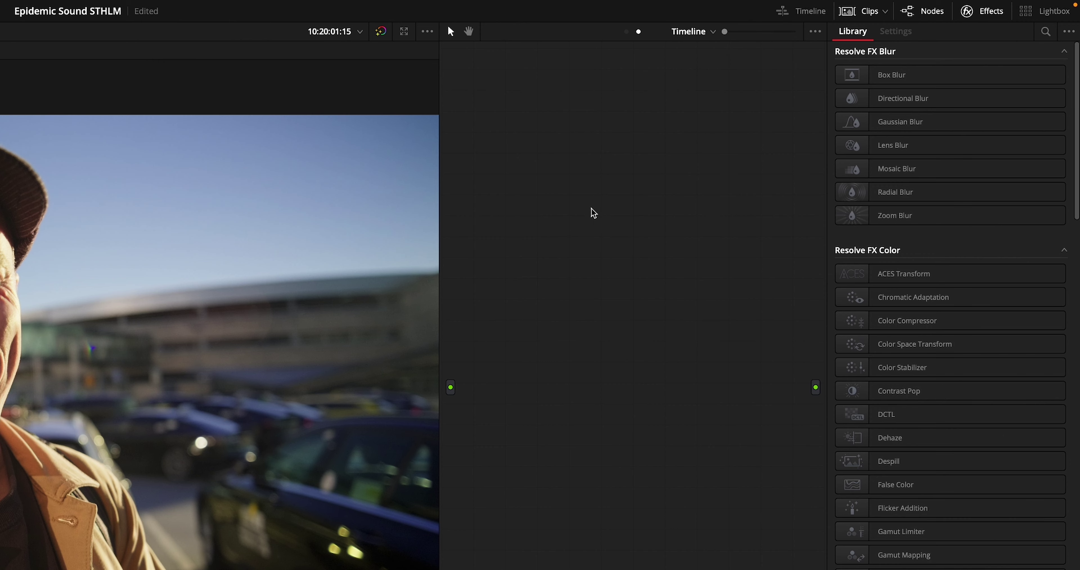
pyautogui.hotkey('alt', 's')
pyautogui.click(1045, 31)
pyautogui.write('glow')
pyautogui.moveTo(847, 112); pyautogui.dragTo(560, 231)
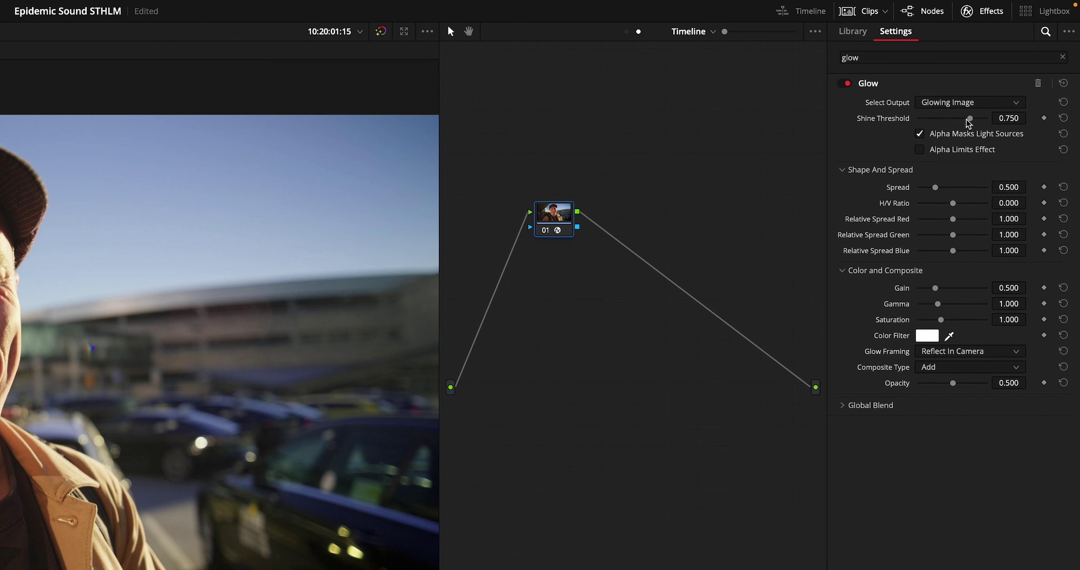
# Set the Glow to shine threshold 0.000, Softlight composite and opacity about 0.192
pyautogui.moveTo(967, 123); pyautogui.dragTo(825, 116)
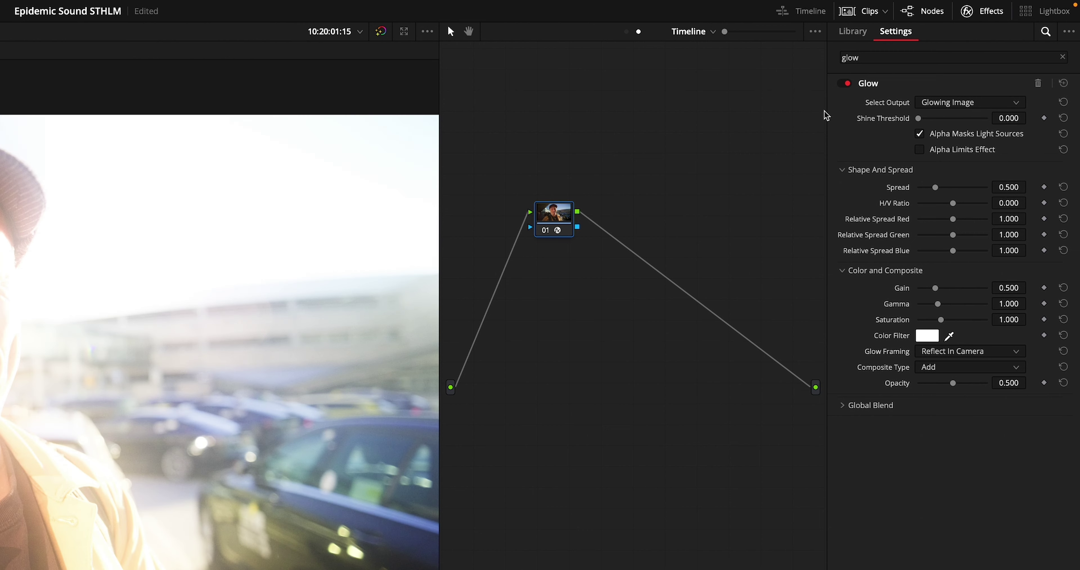
pyautogui.click(944, 370)
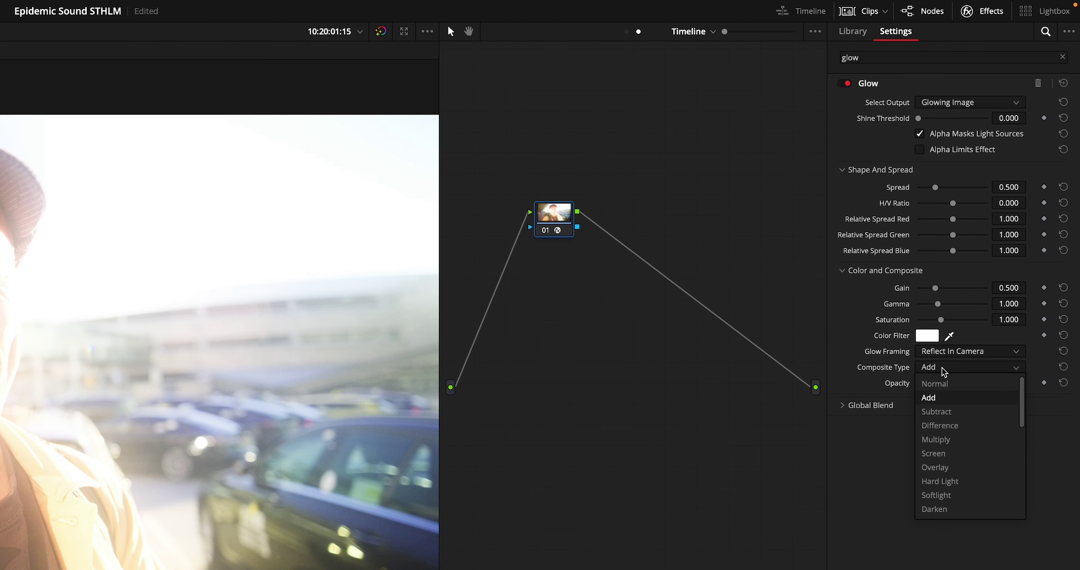
pyautogui.click(966, 495)
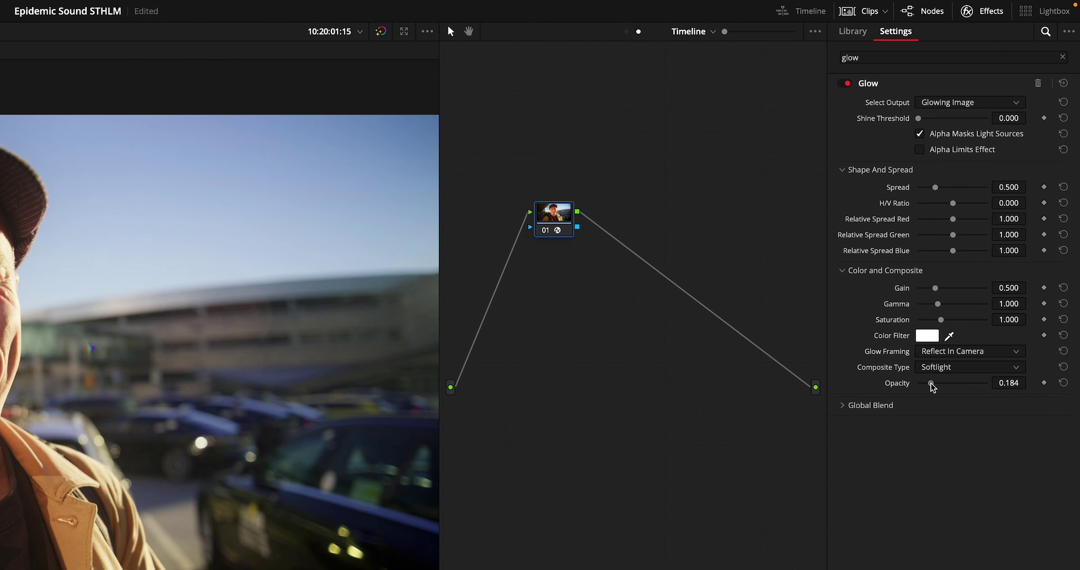
pyautogui.moveTo(930, 383); pyautogui.dragTo(932, 383)
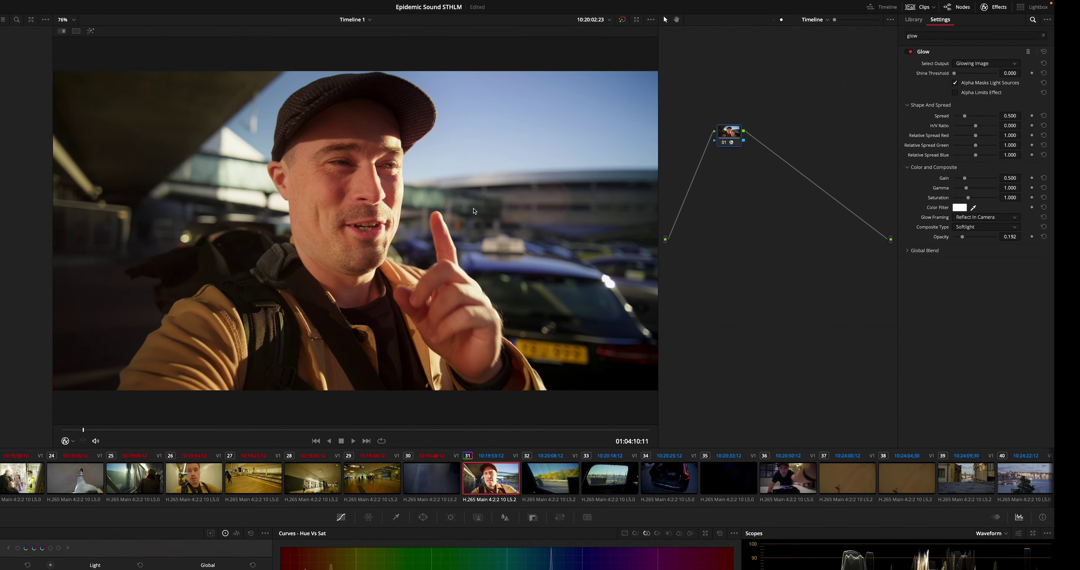
pyautogui.hotkey('alt', 's')
# Apply a Vignette to node 02 with size 1.000, anamorphism 3.000 and softness 1.000
pyautogui.click(1062, 58)
pyautogui.write('vigne')
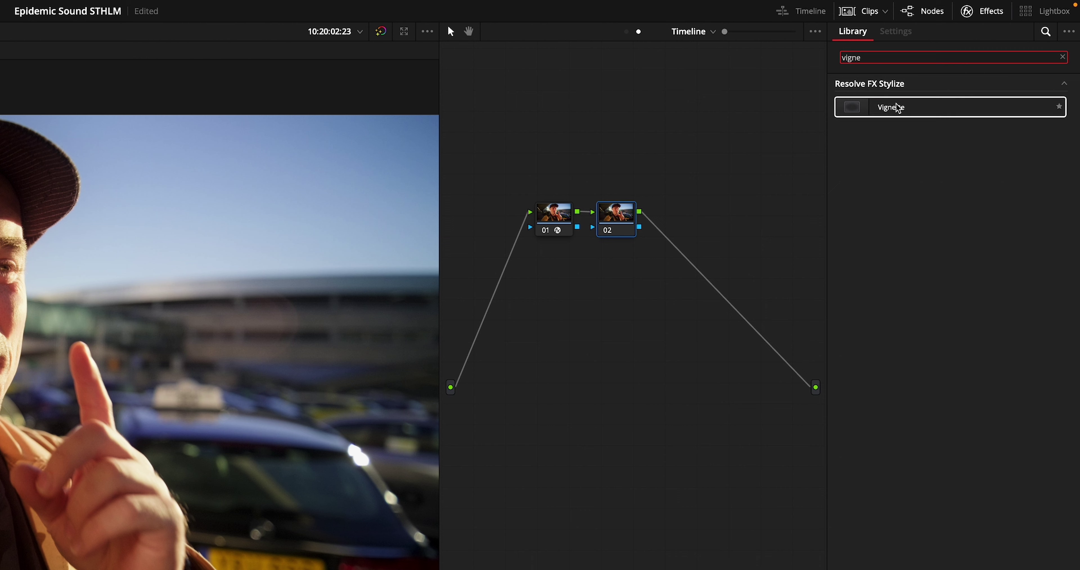
pyautogui.moveTo(898, 108); pyautogui.dragTo(625, 219)
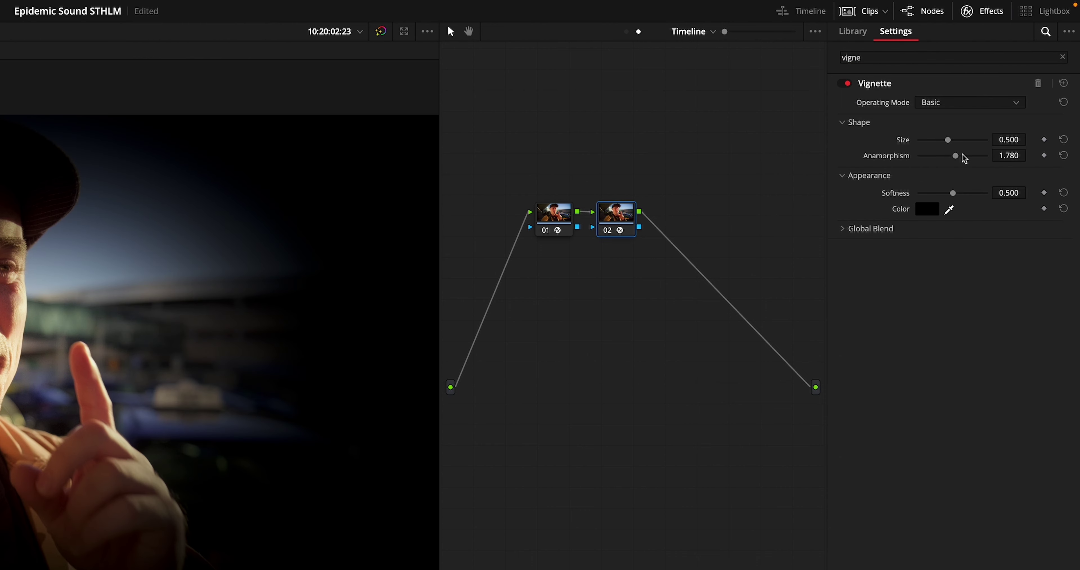
pyautogui.click(986, 139)
pyautogui.click(985, 156)
pyautogui.click(985, 193)
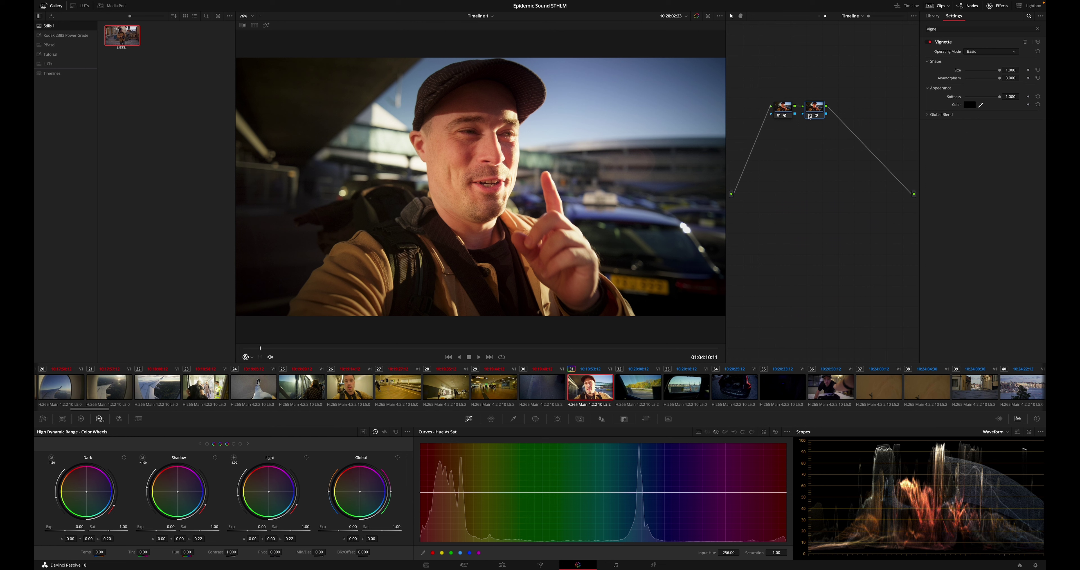
# Compare the timeline look on clip 25 with the vignette bypassed and the grade toggled
pyautogui.click(859, 17)
pyautogui.click(858, 33)
pyautogui.click(301, 386)
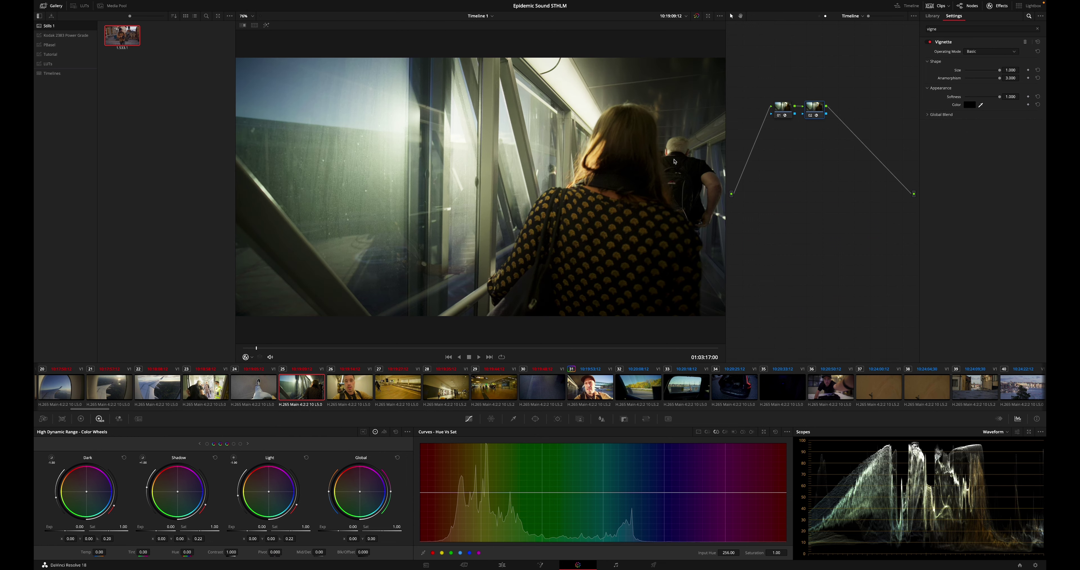
pyautogui.click(810, 115)
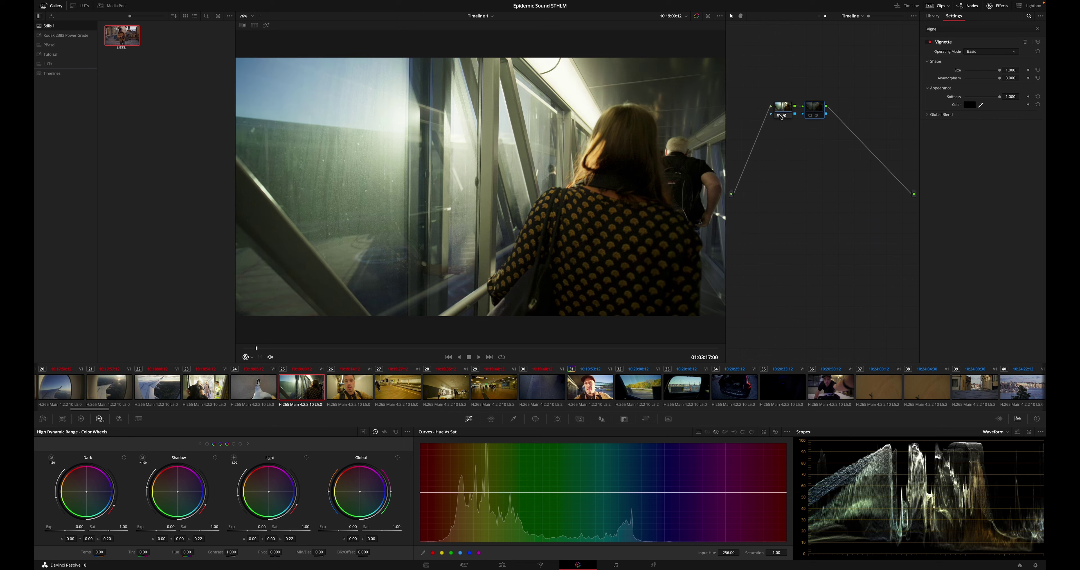
pyautogui.hotkey('shift', 'd')
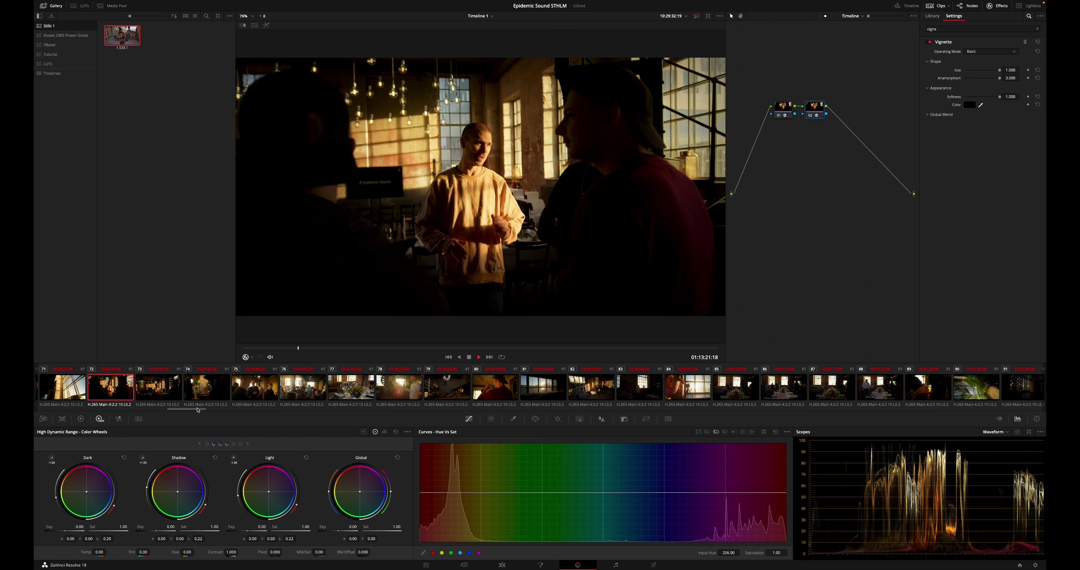
# Check the look on clips 71 and 70, ending on clip 70
pyautogui.hscroll(-5, 253, 401)
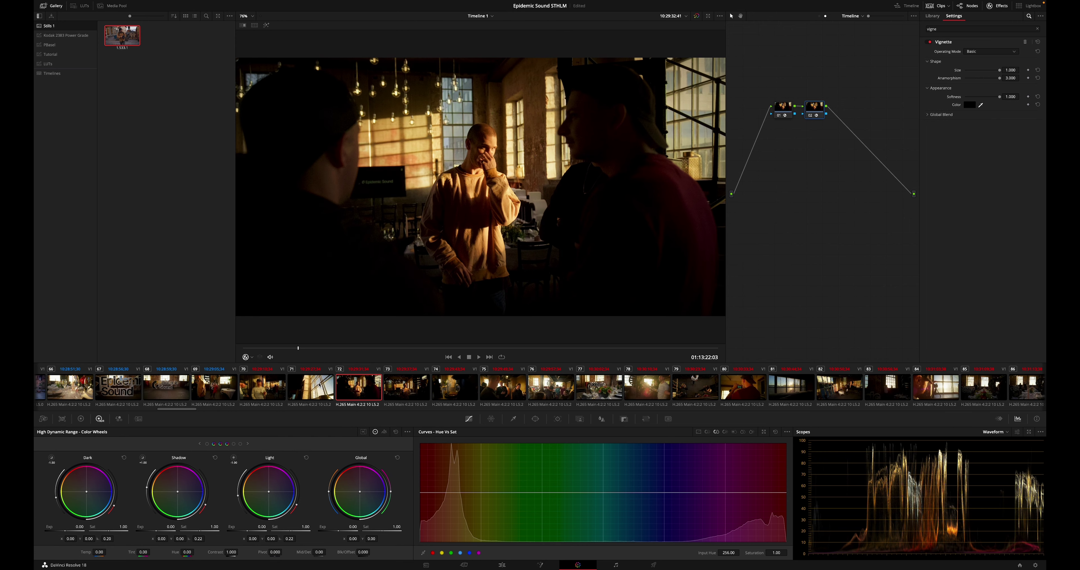
pyautogui.click(319, 384)
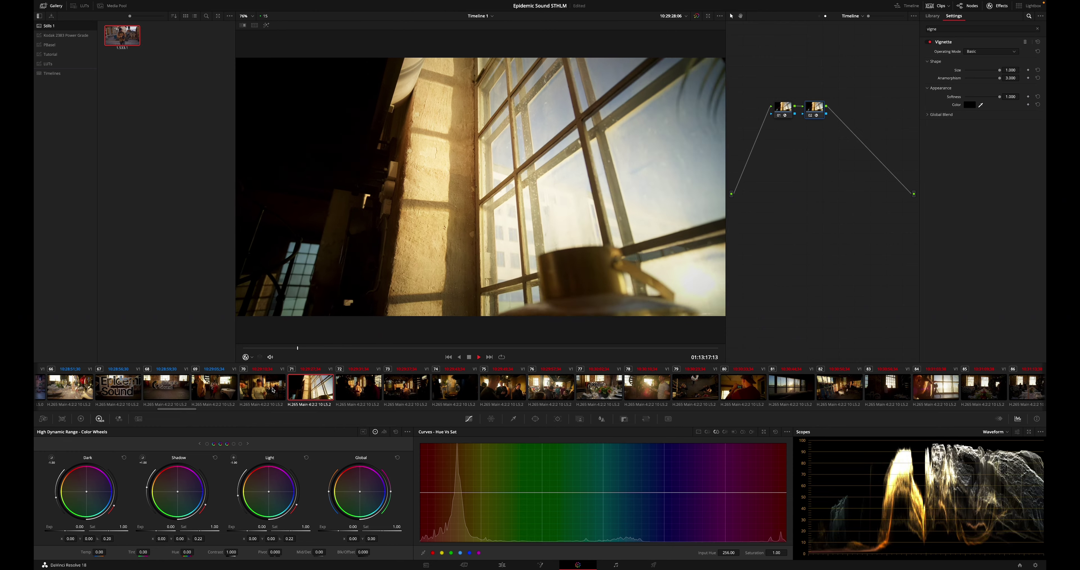
pyautogui.click(265, 392)
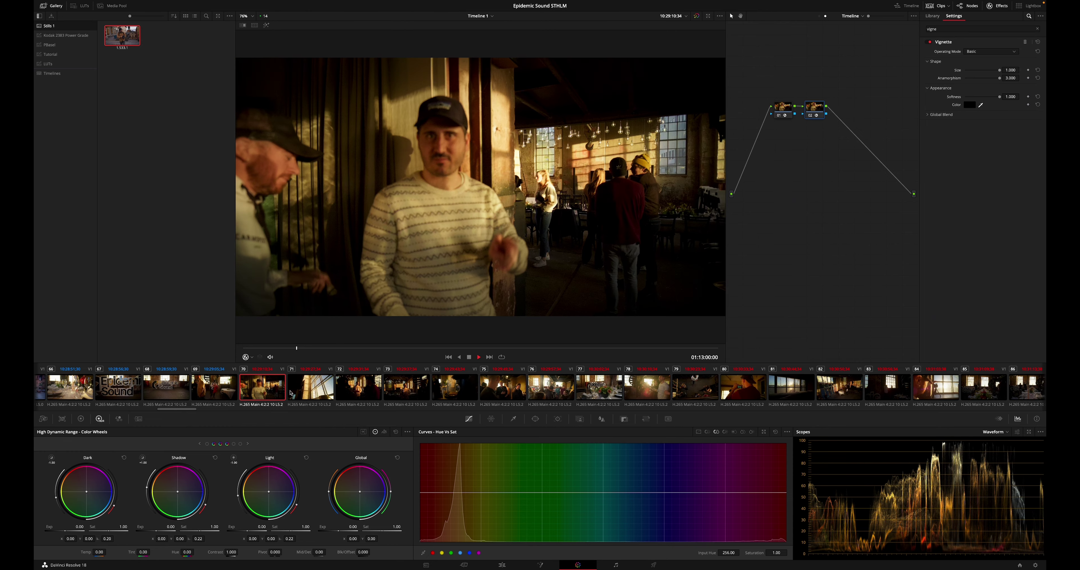